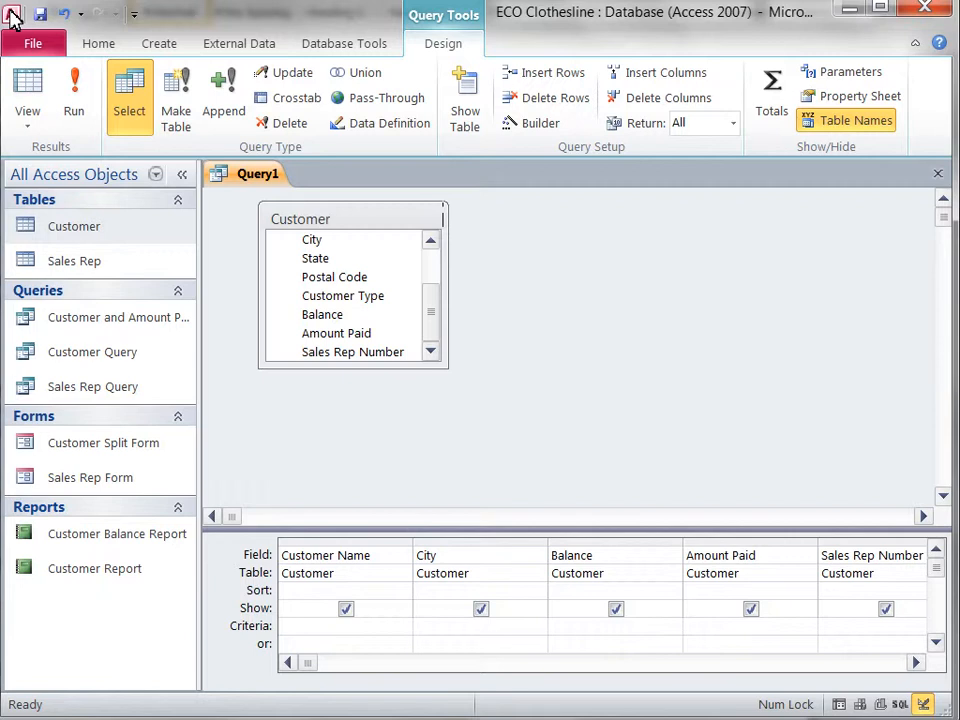
Add the parameter criterion [Enter City] to the City field and run the query for Pineville
{"action": "type", "text": "[Enter City]"}
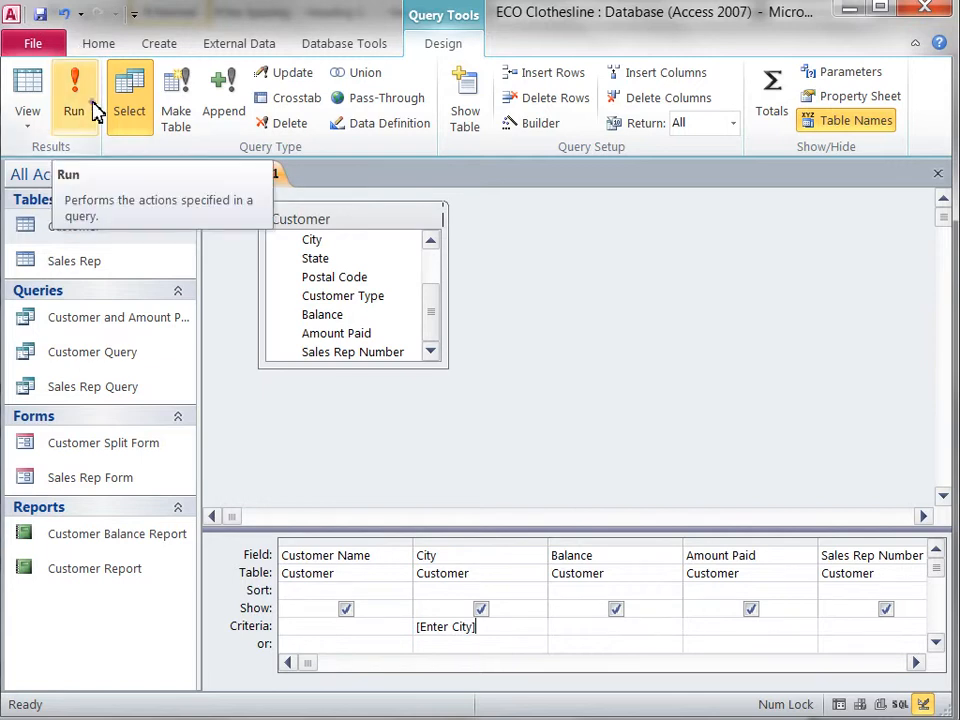
{"action": "left_click", "coordinate": [80, 100]}
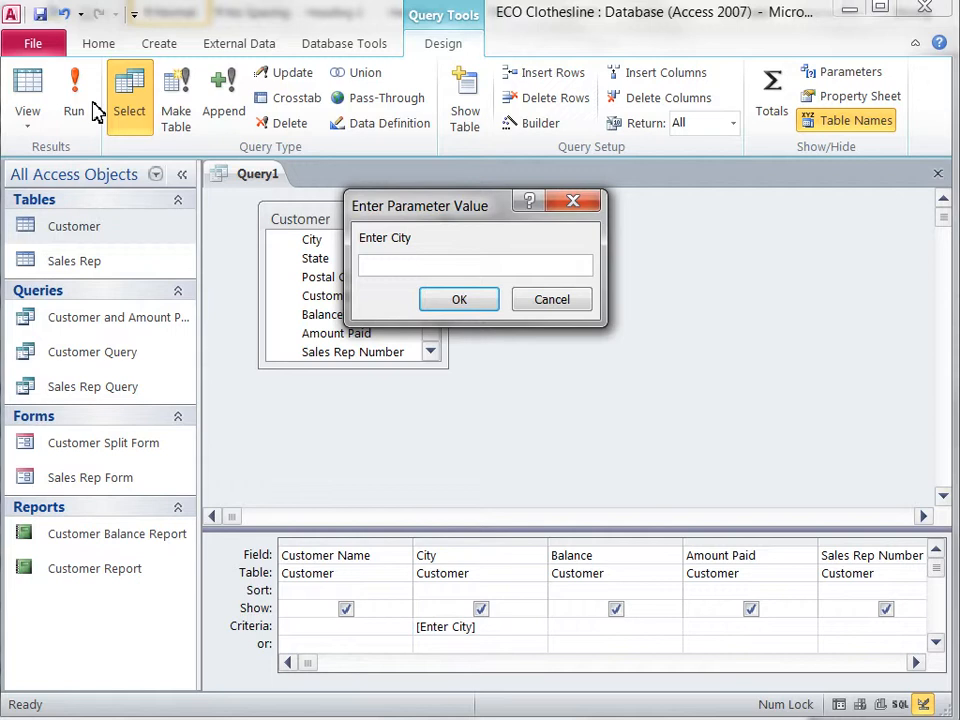
{"action": "type", "text": "Pineville"}
{"action": "left_click", "coordinate": [491, 305]}
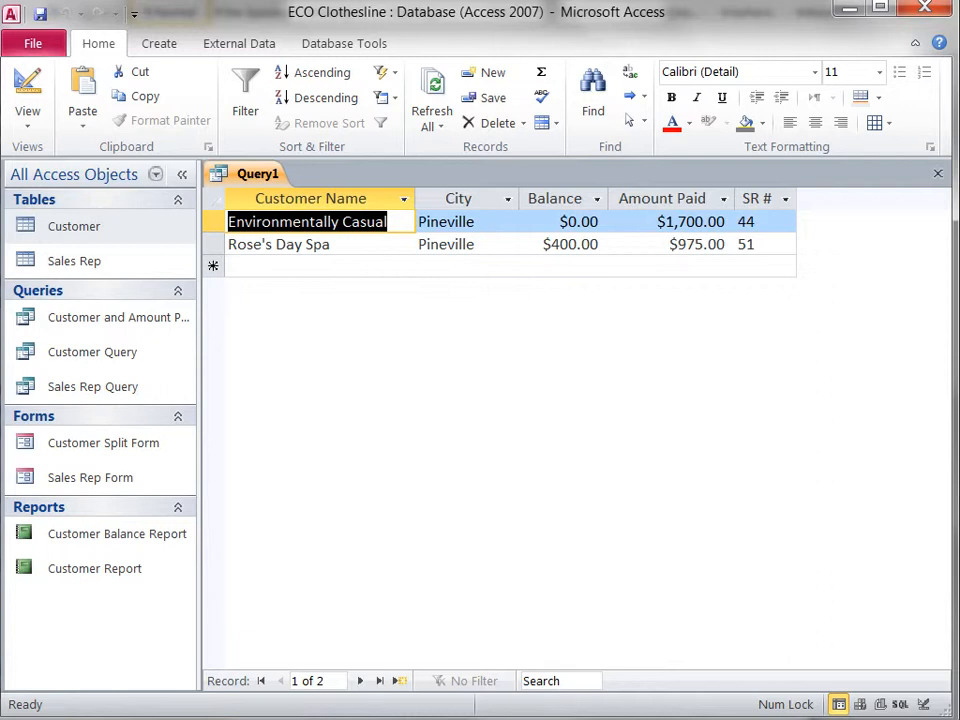
Return the query to its design and rerun it with Oxford as the city parameter
{"action": "left_click", "coordinate": [36, 88]}
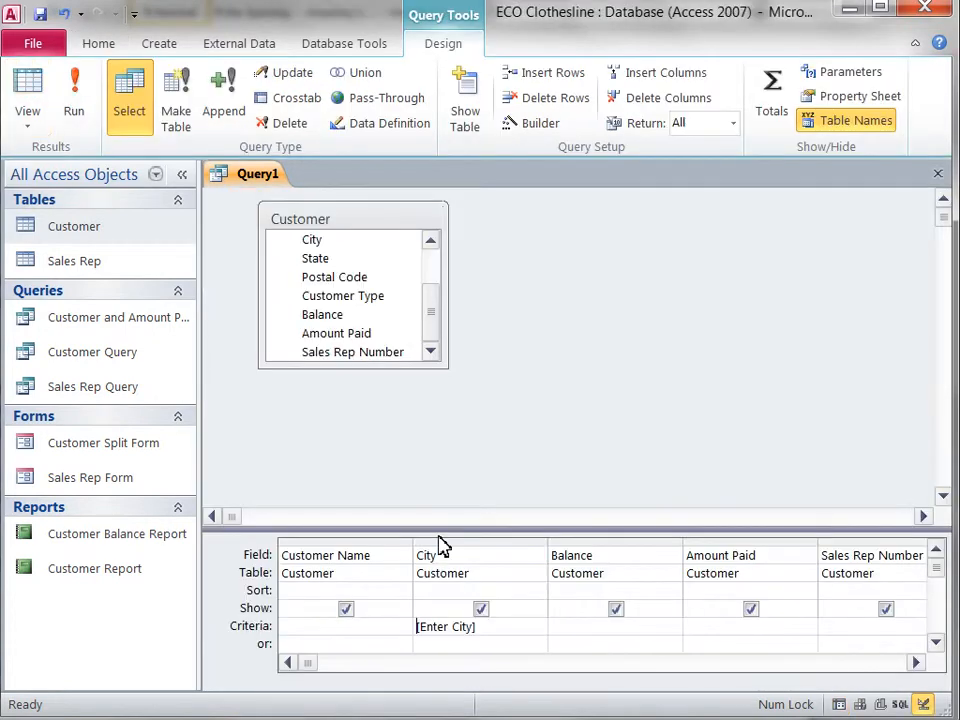
{"action": "left_click", "coordinate": [76, 105]}
{"action": "type", "text": "Oxf"}
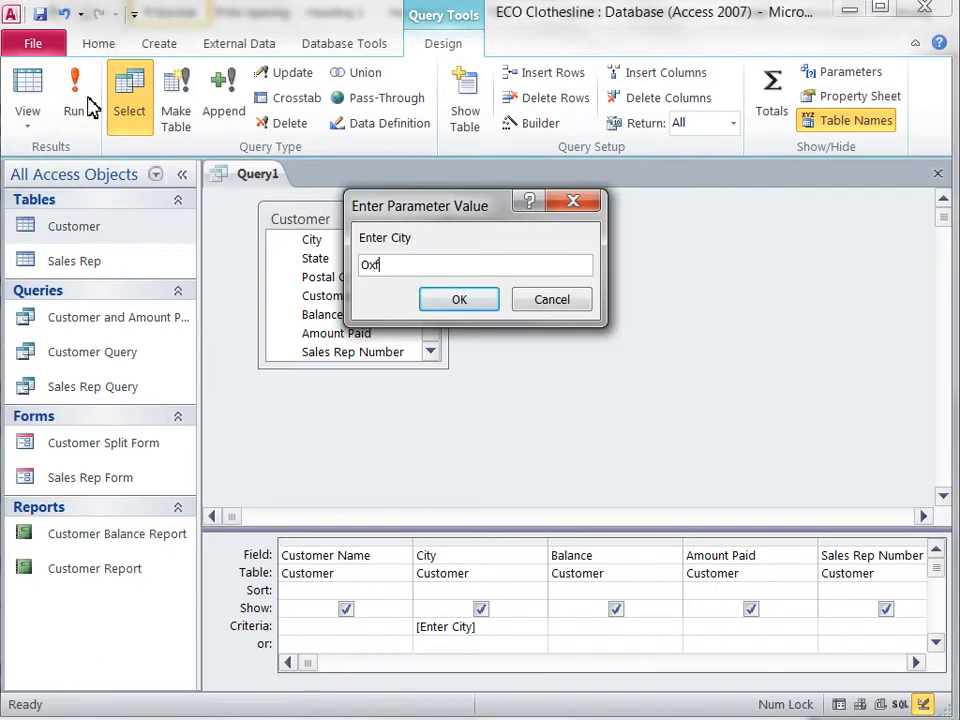
{"action": "type", "text": "ord"}
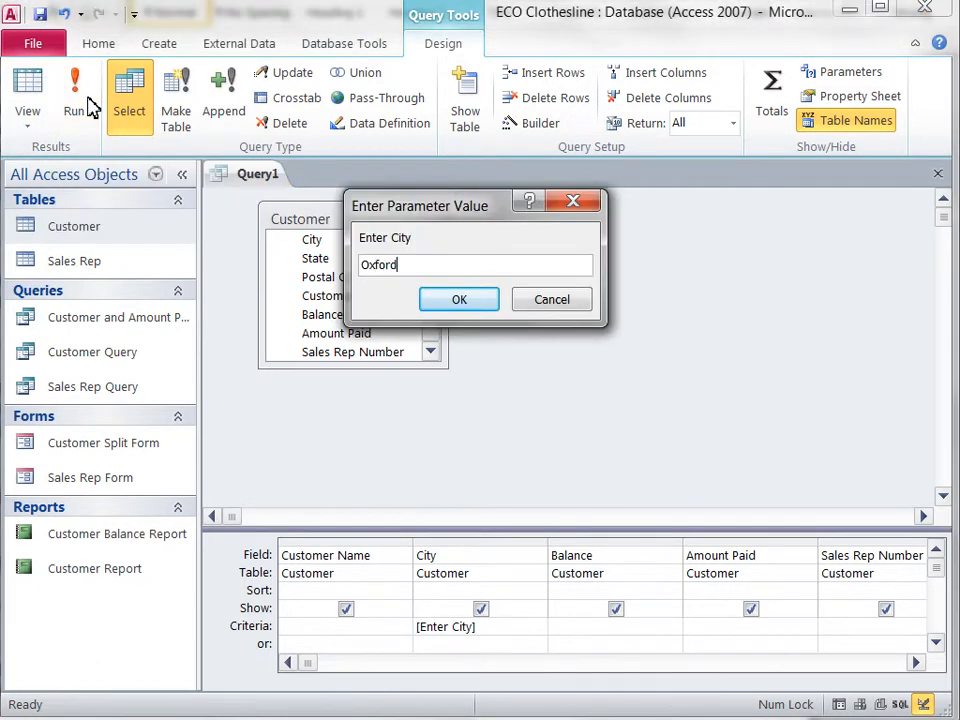
{"action": "left_click", "coordinate": [487, 305]}
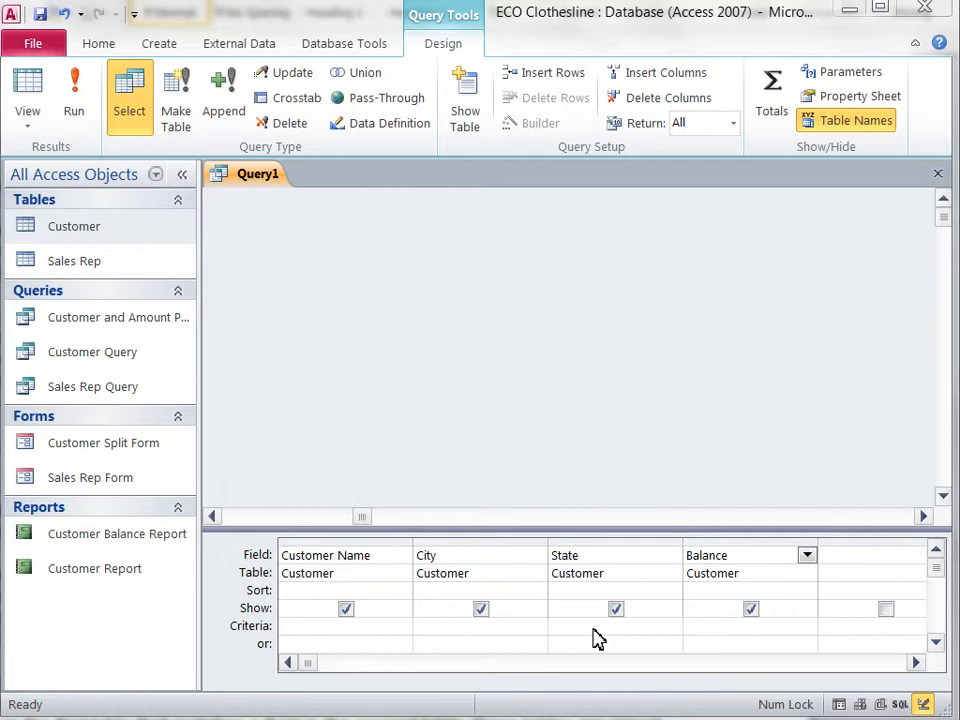
Set the query criteria to State TN and Balance >250 on the same row, and run the query
{"action": "left_click", "coordinate": [598, 628]}
{"action": "type", "text": "TN"}
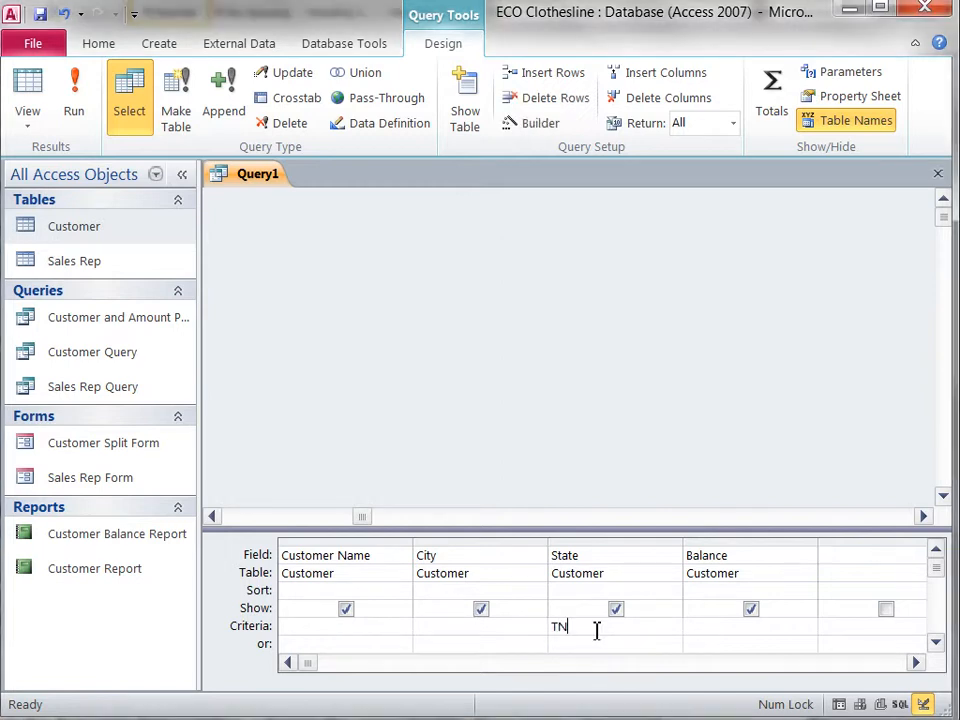
{"action": "left_click", "coordinate": [699, 628]}
{"action": "type", "text": ">250"}
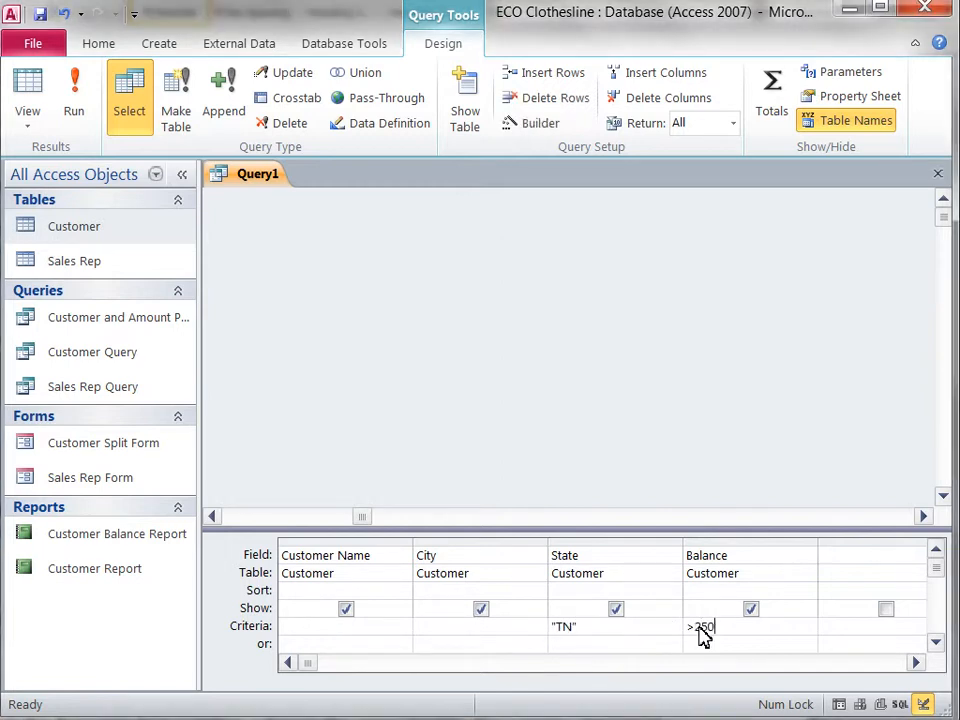
{"action": "left_click", "coordinate": [76, 100]}
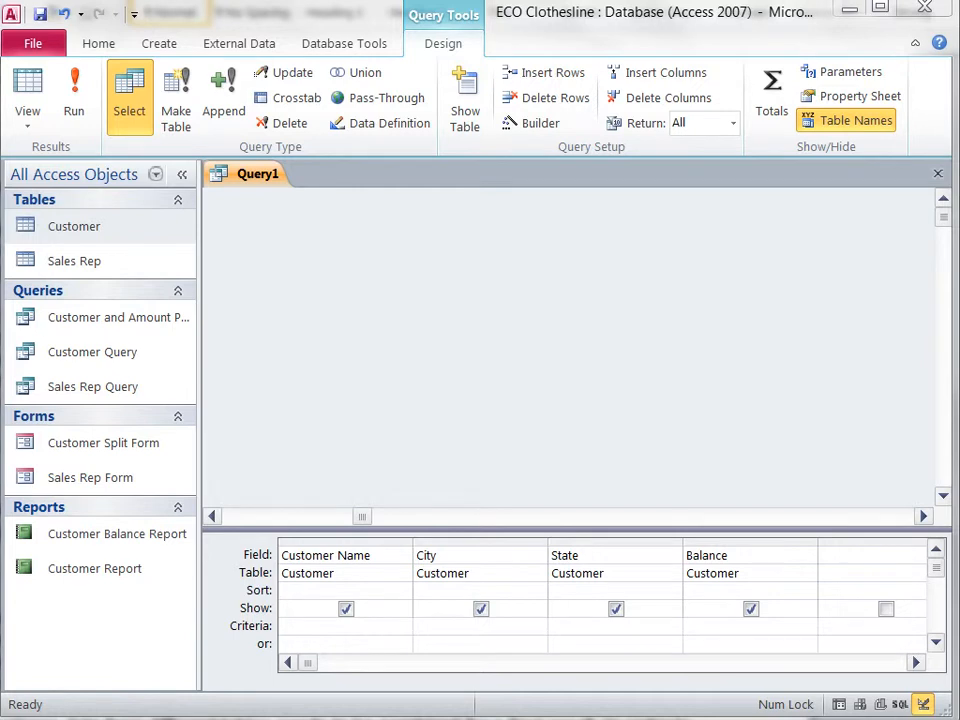
Set the State criteria to TN or NC on separate rows, and run the query
{"action": "type", "text": "TN"}
{"action": "left_click", "coordinate": [634, 647]}
{"action": "type", "text": "NC"}
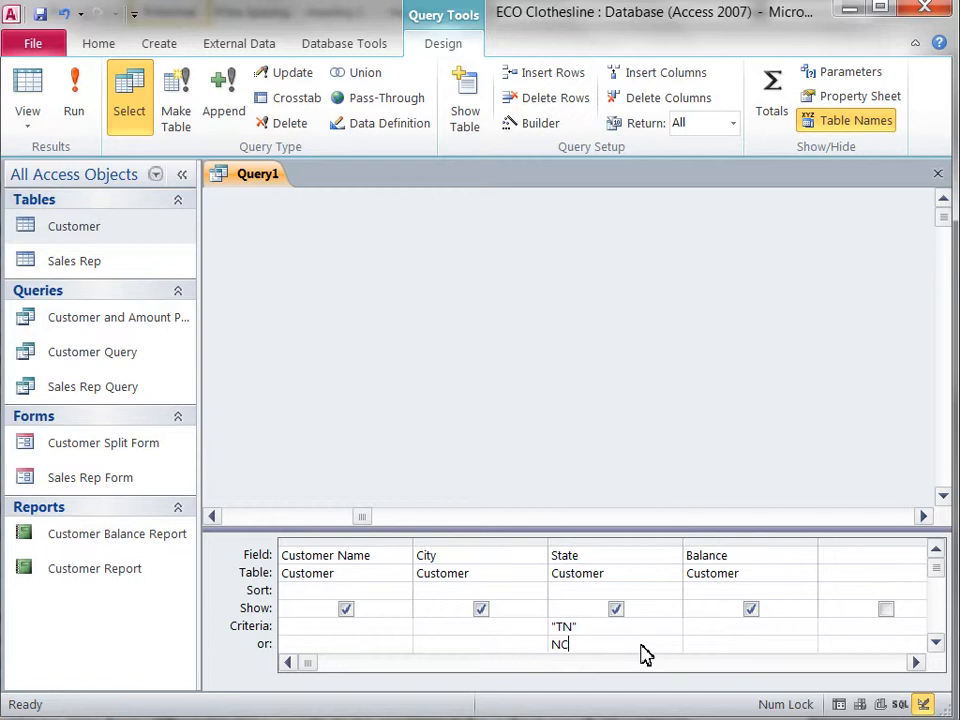
{"action": "left_click", "coordinate": [76, 100]}
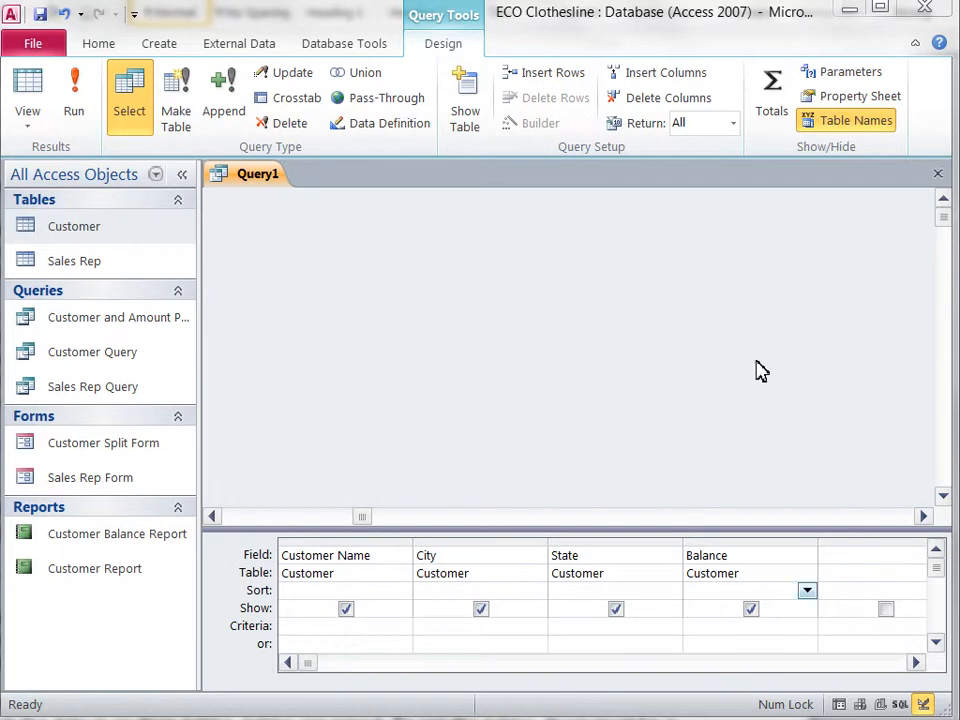
Sort the Balance field in ascending order and run the query
{"action": "left_click", "coordinate": [807, 592]}
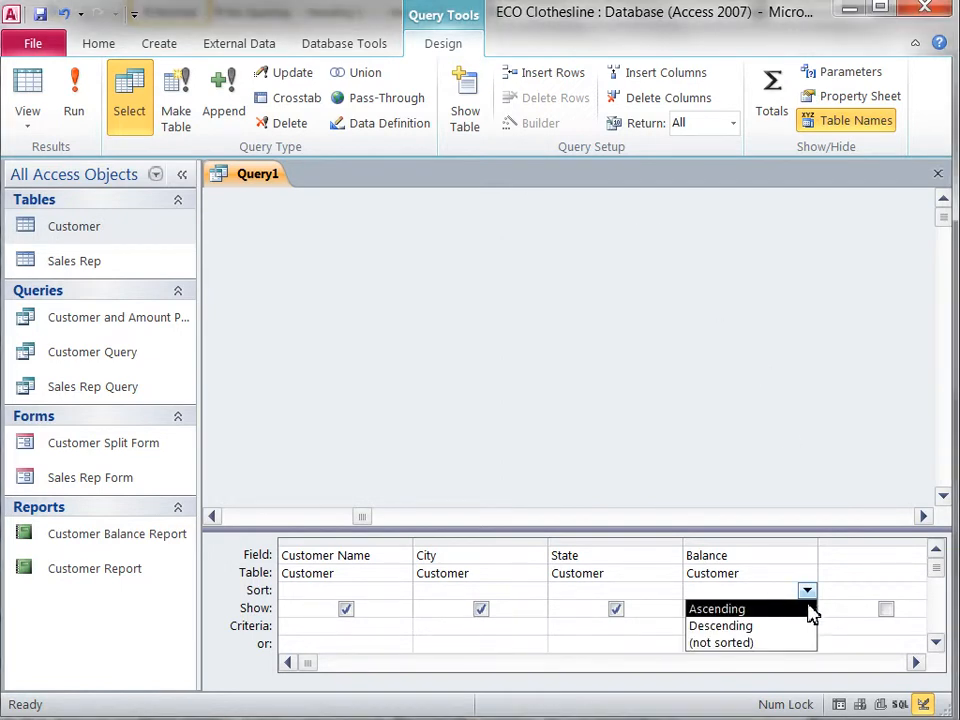
{"action": "left_click", "coordinate": [809, 607]}
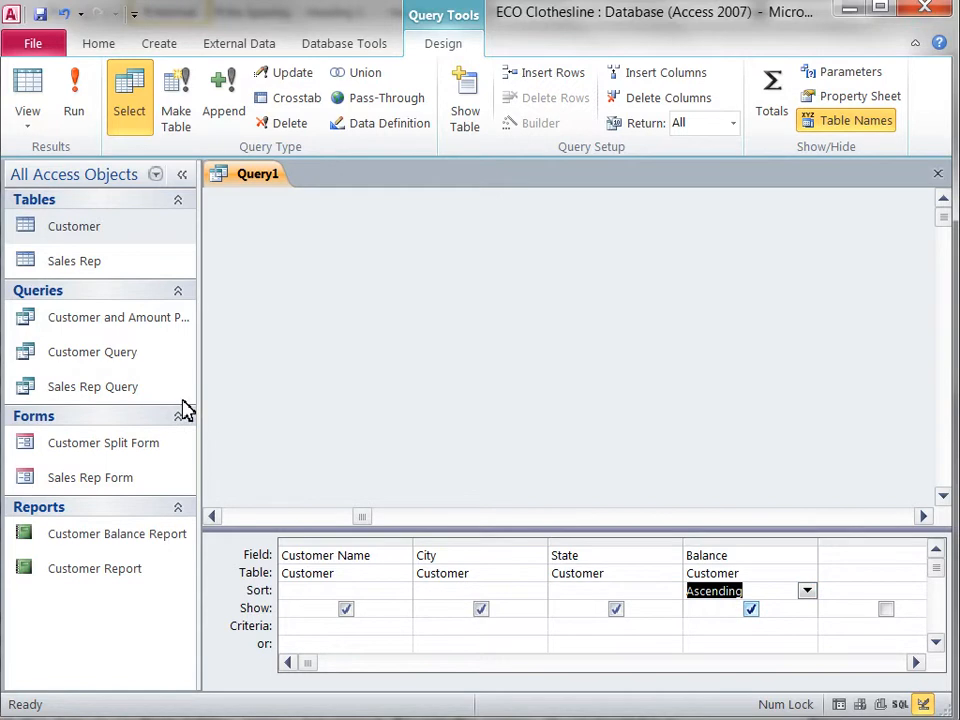
{"action": "left_click", "coordinate": [87, 106]}
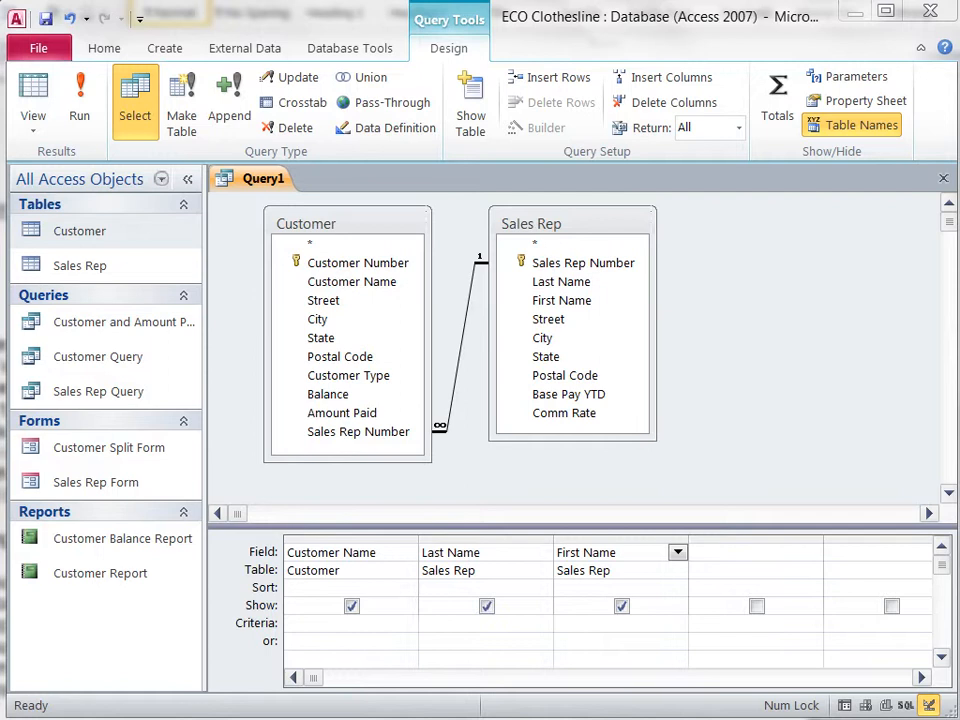
Run the joined Customer and Sales Rep query with customer names and sales rep names
{"action": "left_click", "coordinate": [80, 105]}
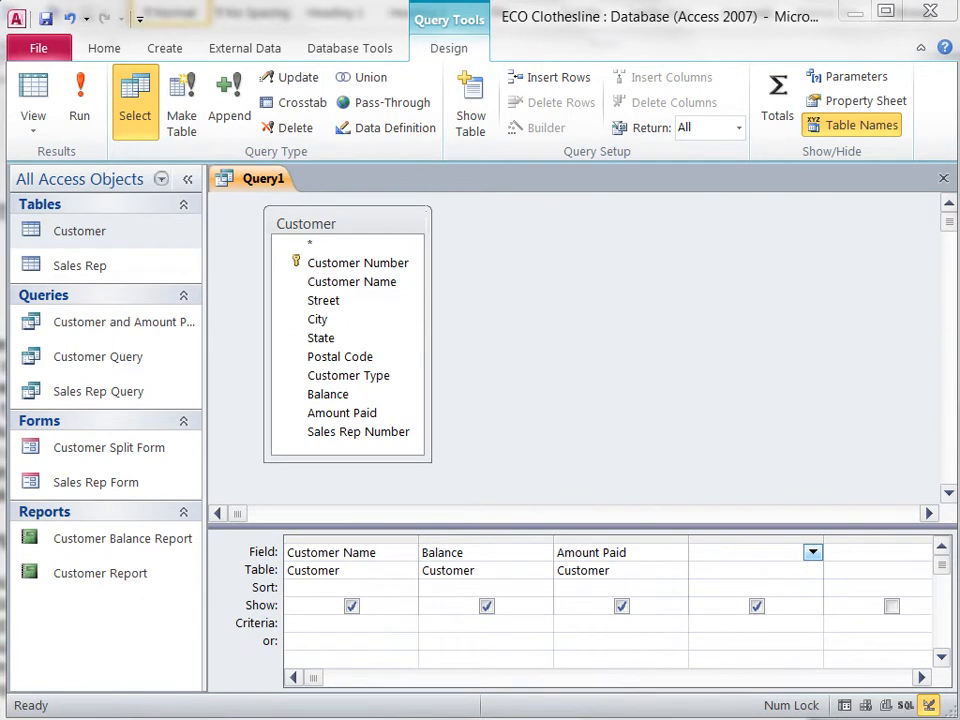
Add the calculated field Total:[Balance]+[Amount Paid] after Amount Paid and run the query
{"action": "right_click", "coordinate": [733, 555]}
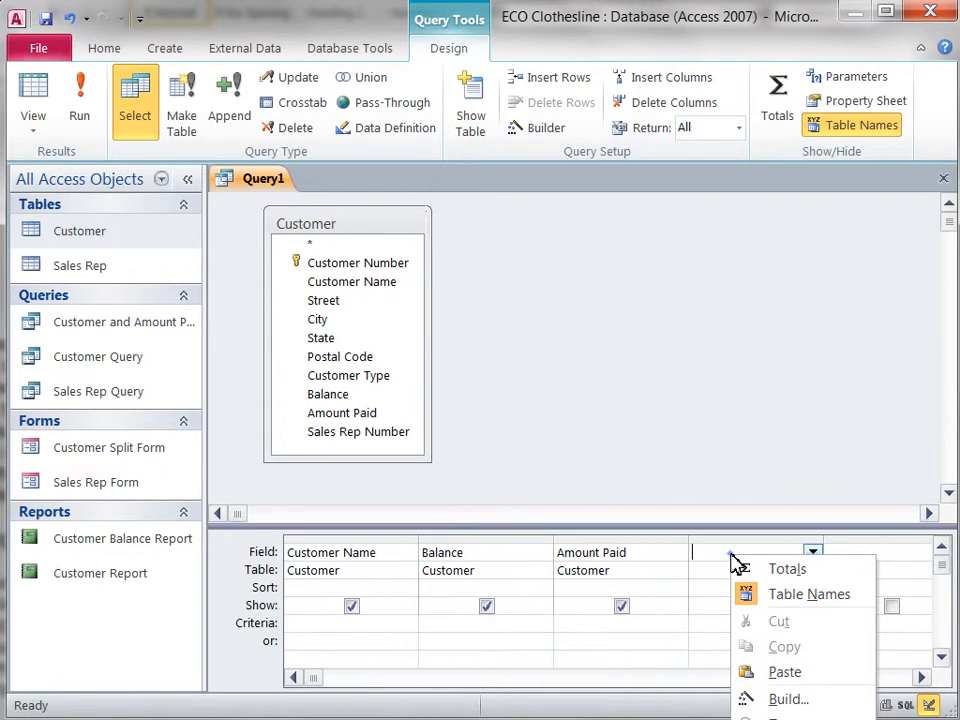
{"action": "type", "text": "zTotal:[Balance]+[Amount Paid]"}
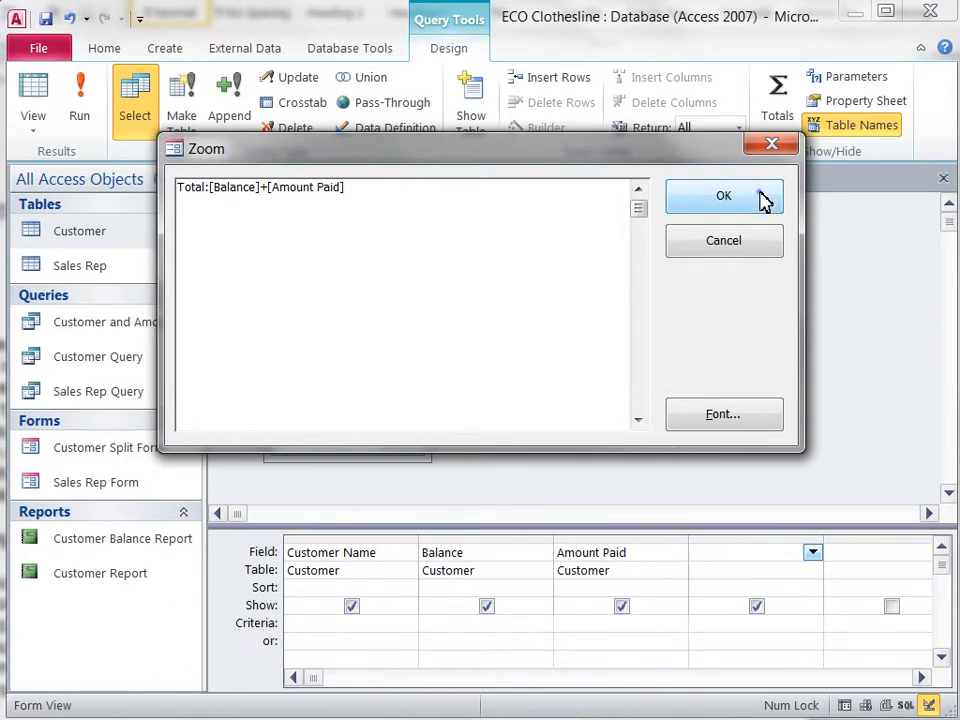
{"action": "left_click", "coordinate": [723, 196]}
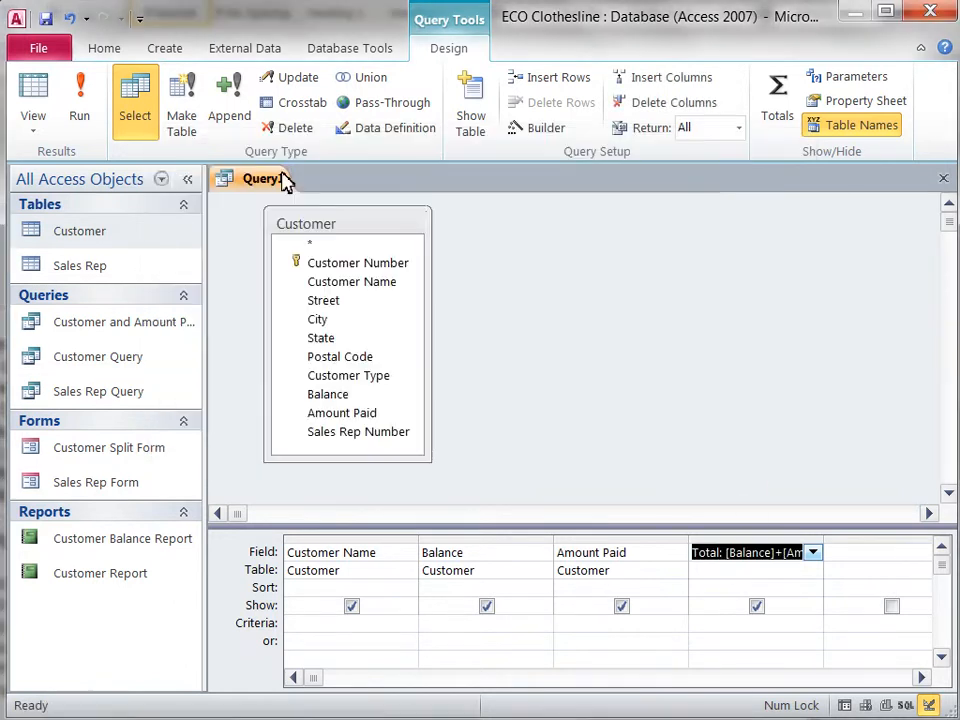
{"action": "left_click", "coordinate": [80, 105]}
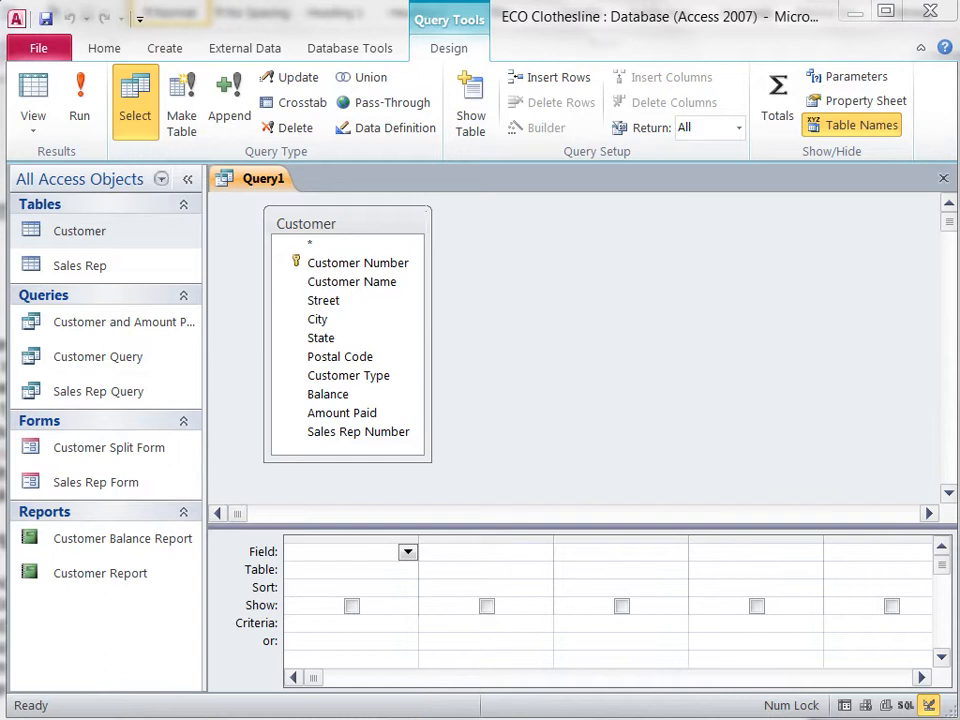
Build a totals query grouped by State with the Avg of Balance, and run it
{"action": "left_click", "coordinate": [789, 111]}
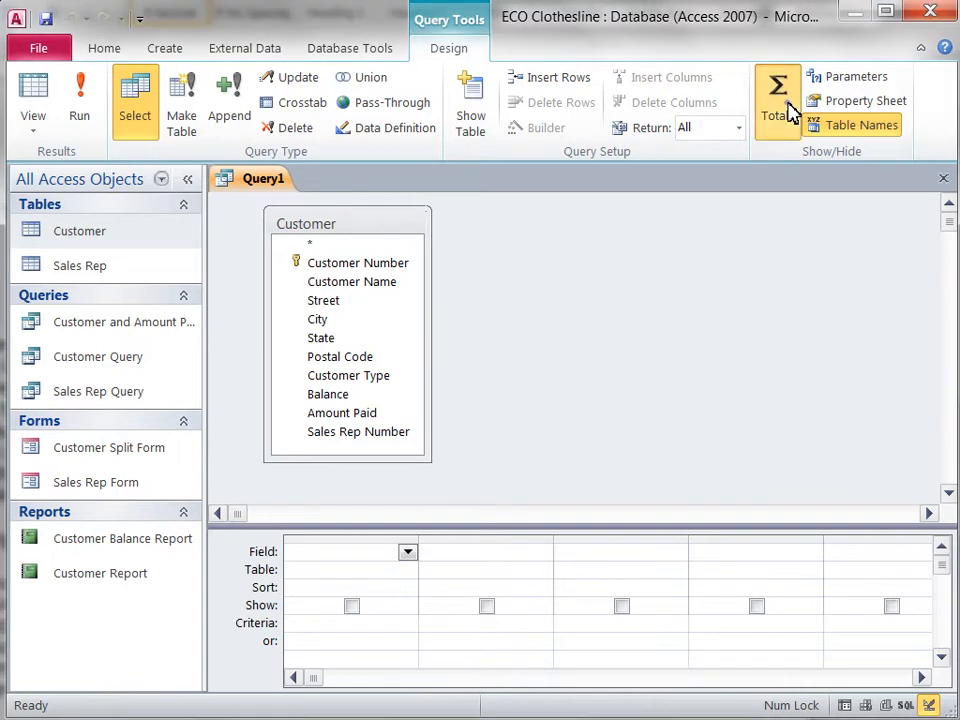
{"action": "left_click", "coordinate": [377, 340]}
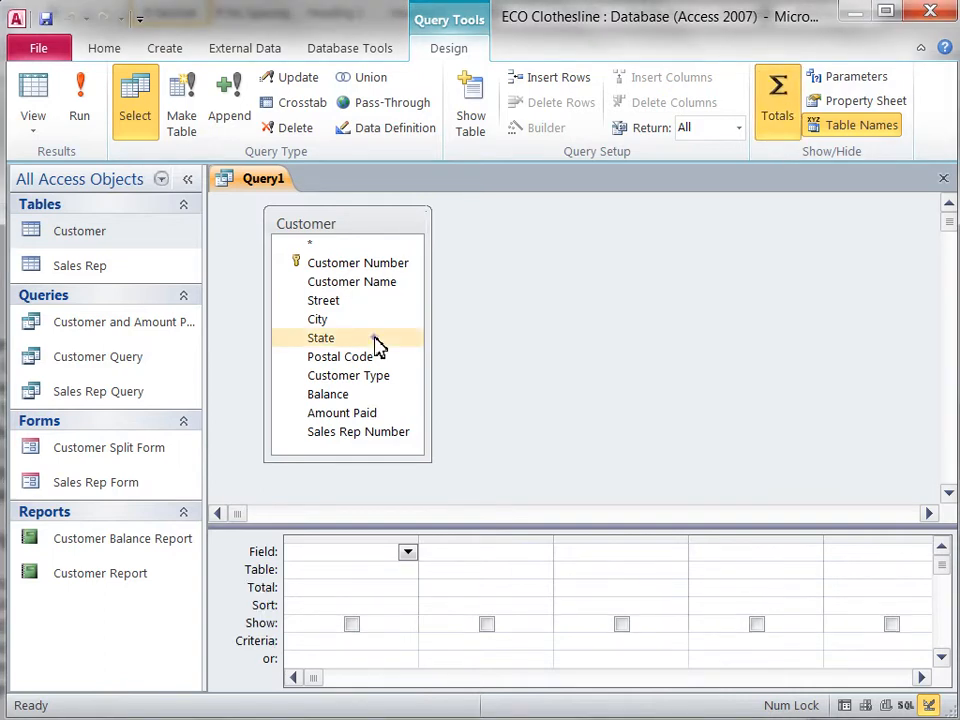
{"action": "double_click", "coordinate": [377, 340]}
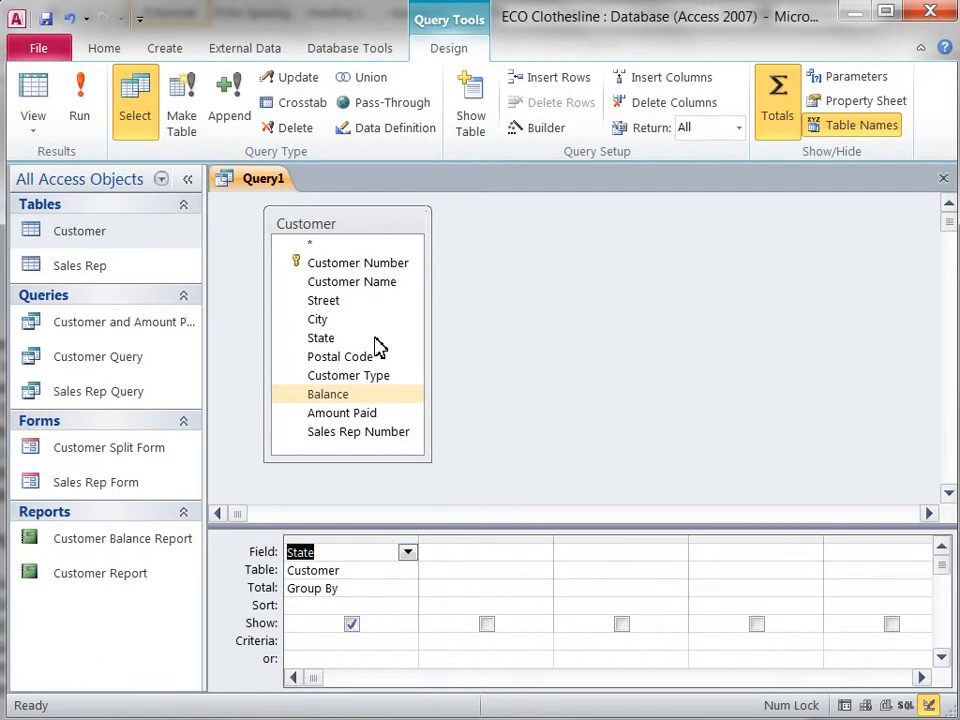
{"action": "double_click", "coordinate": [400, 398]}
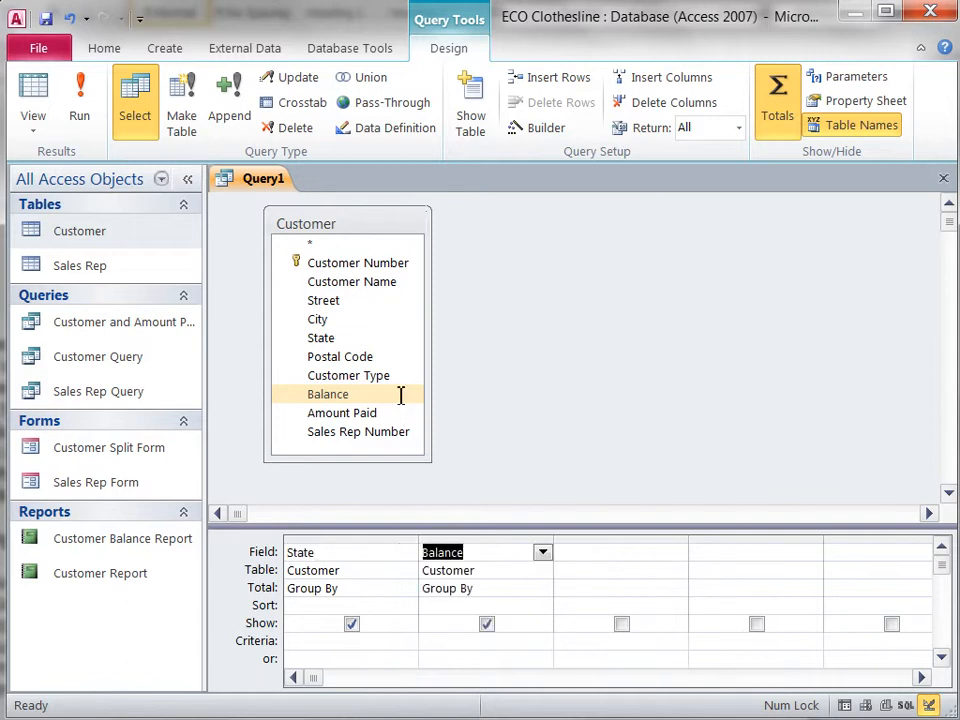
{"action": "left_click", "coordinate": [541, 588]}
{"action": "left_click", "coordinate": [519, 644]}
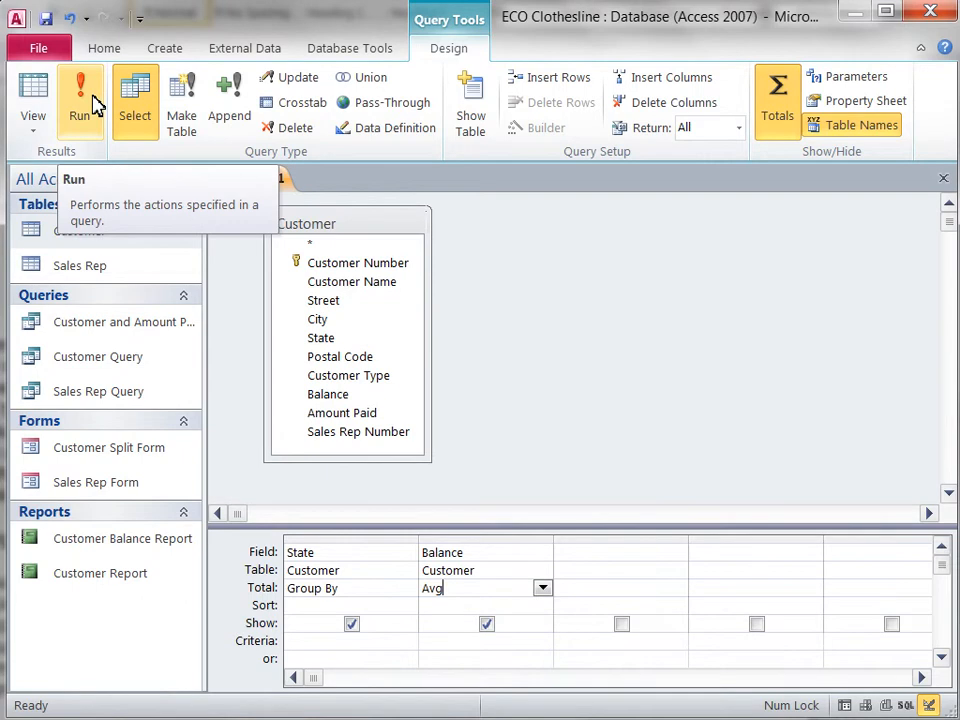
{"action": "left_click", "coordinate": [82, 105]}
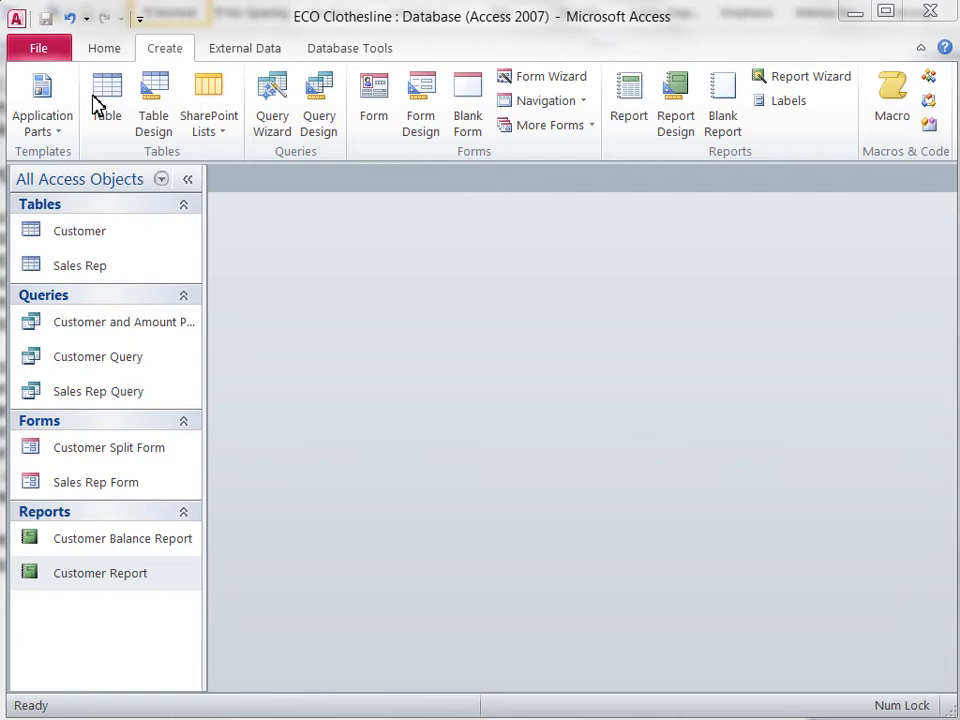
Start a new query with the Crosstab Query Wizard, based on the Customer table
{"action": "left_click", "coordinate": [283, 111]}
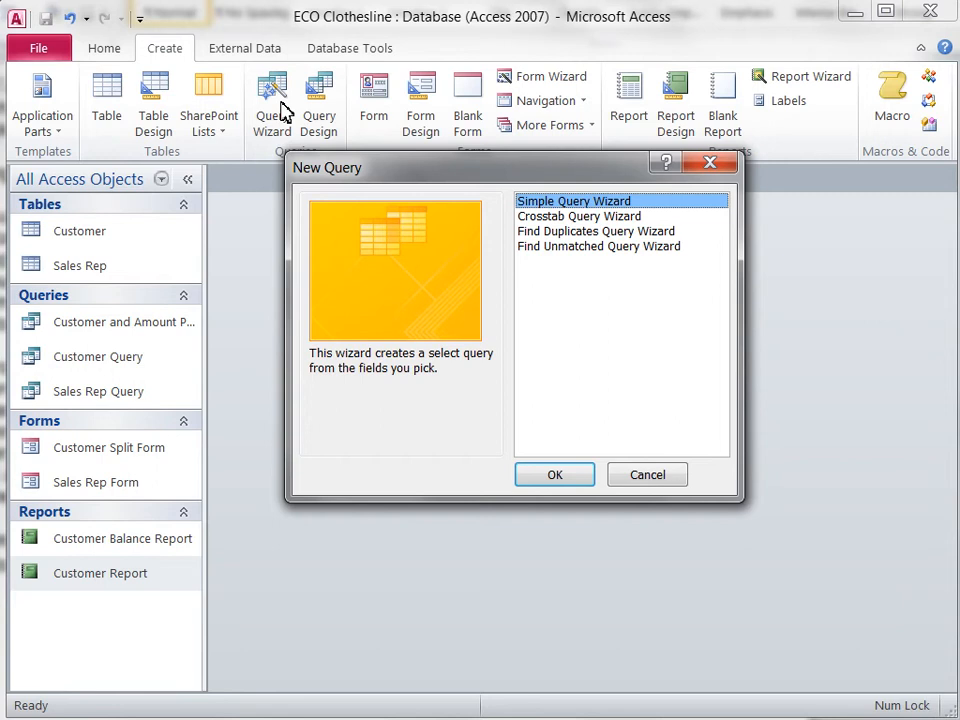
{"action": "left_click", "coordinate": [656, 217]}
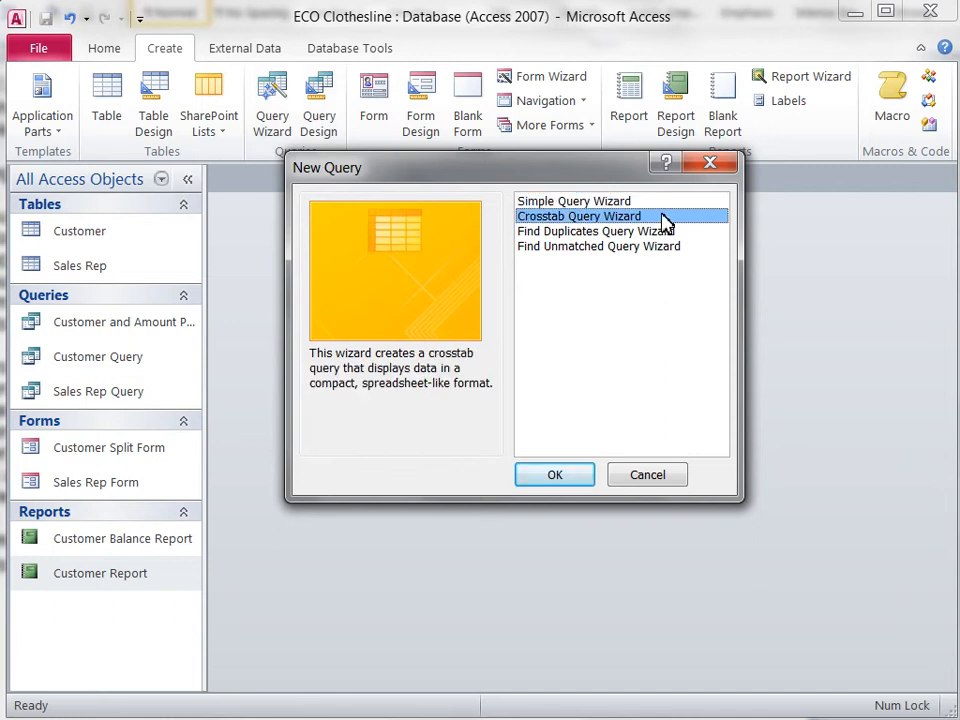
{"action": "left_click", "coordinate": [556, 476]}
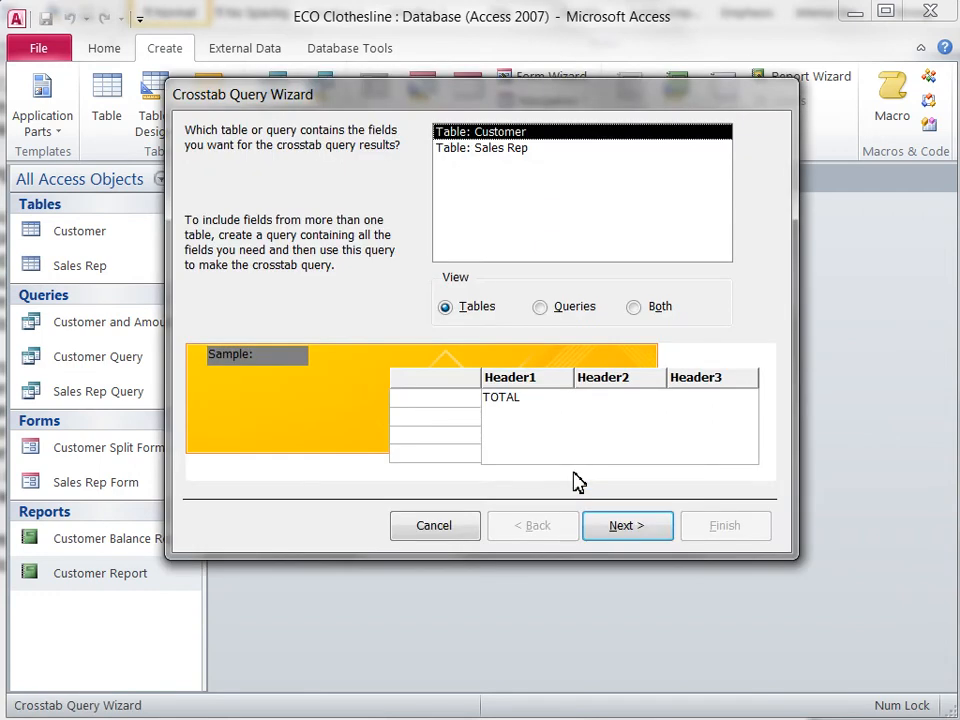
{"action": "left_click", "coordinate": [665, 535]}
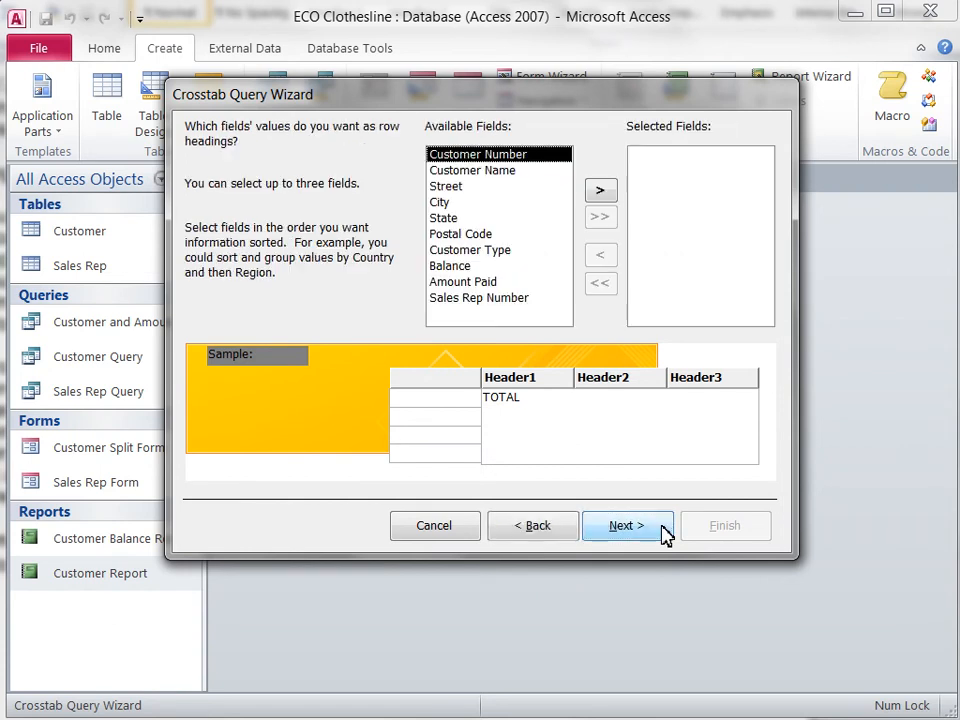
Use Sales Rep Number for the crosstab's row headings and State for its column headings
{"action": "left_click", "coordinate": [551, 300]}
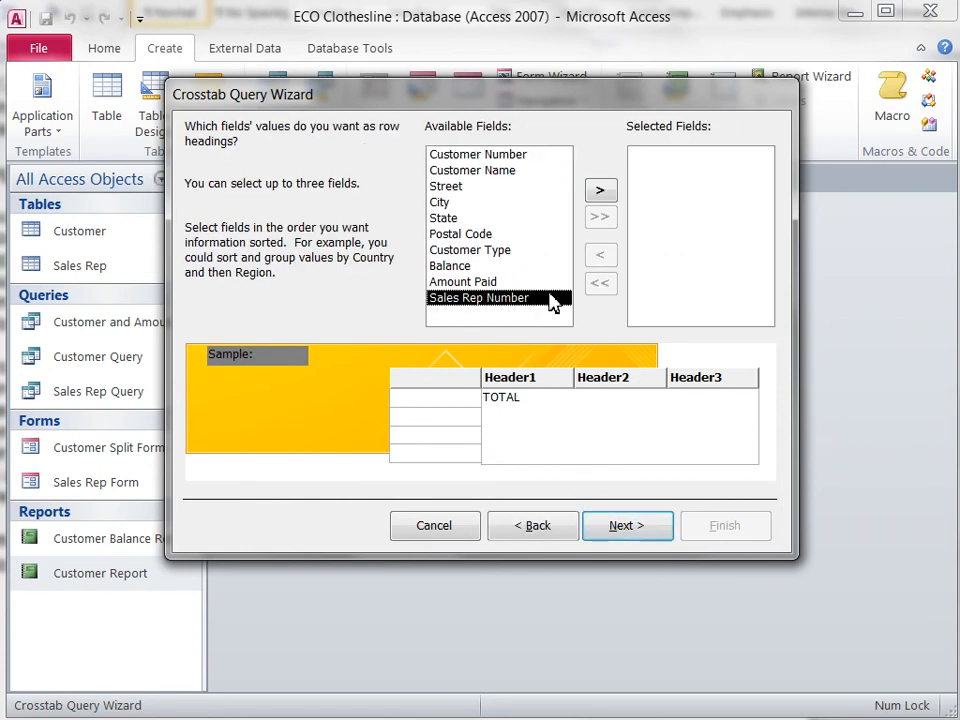
{"action": "left_click", "coordinate": [608, 192]}
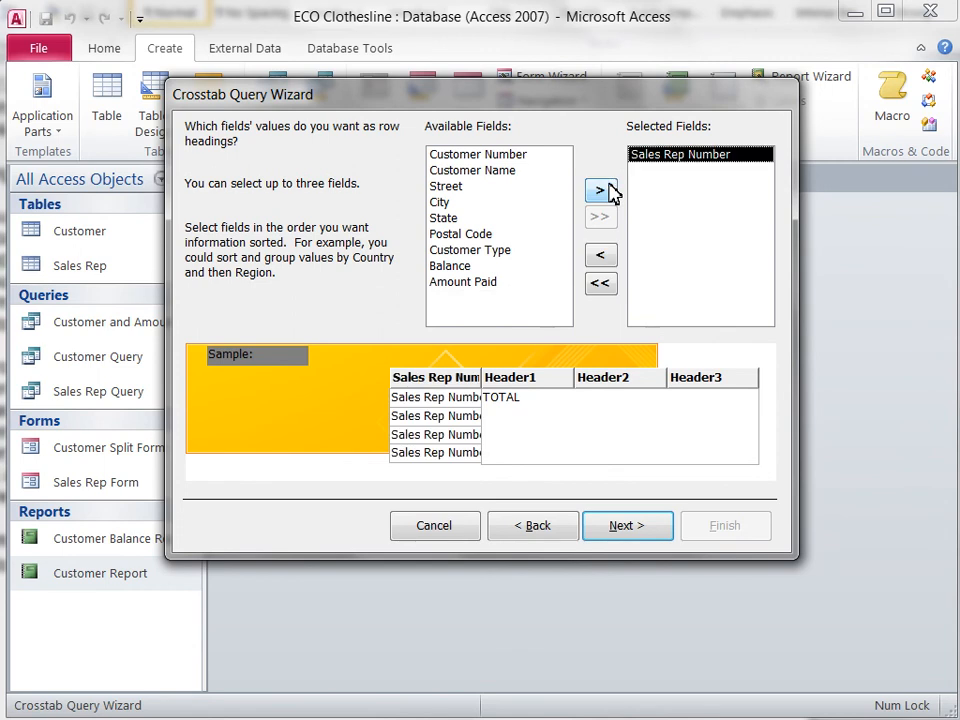
{"action": "left_click", "coordinate": [655, 530]}
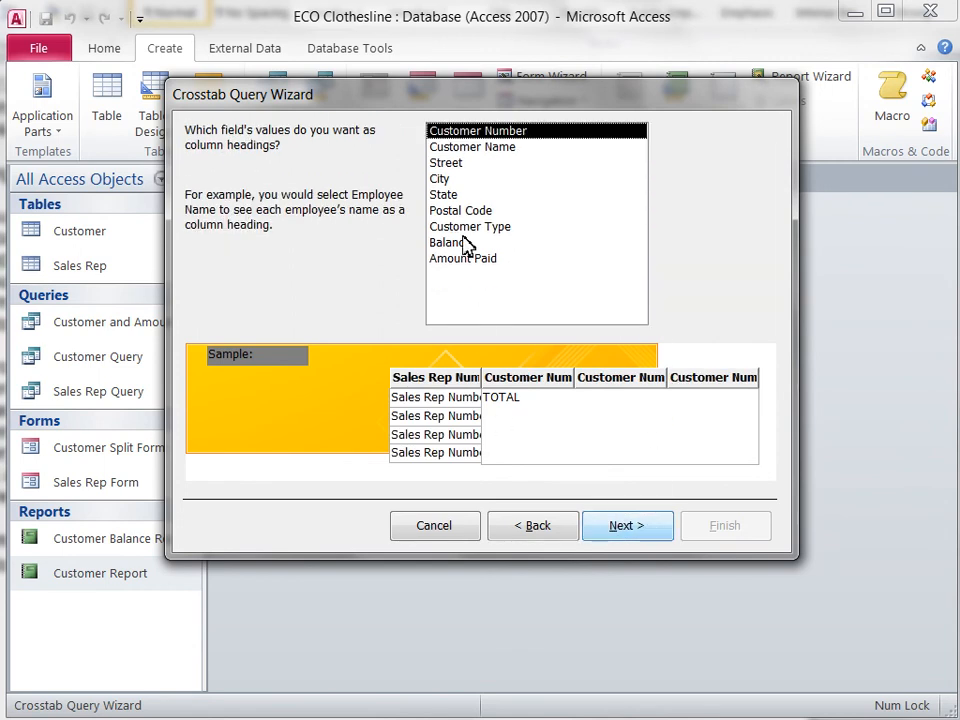
{"action": "left_click", "coordinate": [465, 198]}
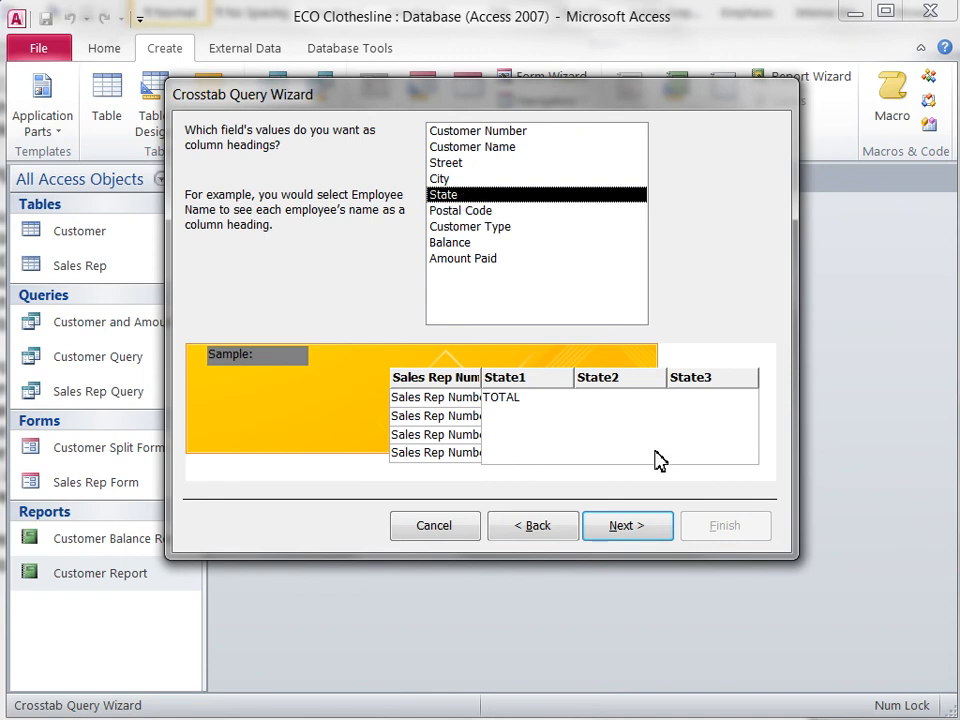
{"action": "left_click", "coordinate": [660, 530]}
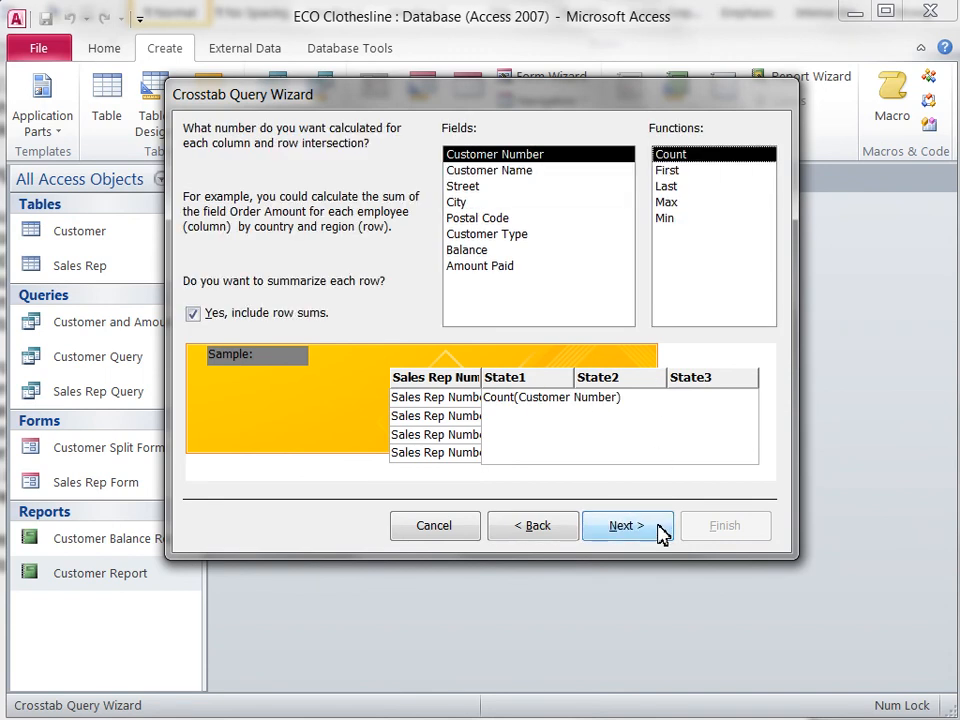
Calculate the Count of Customer Number with row sums, and finish the crosstab as Customer_Crosstab, opened for viewing
{"action": "left_click", "coordinate": [660, 530]}
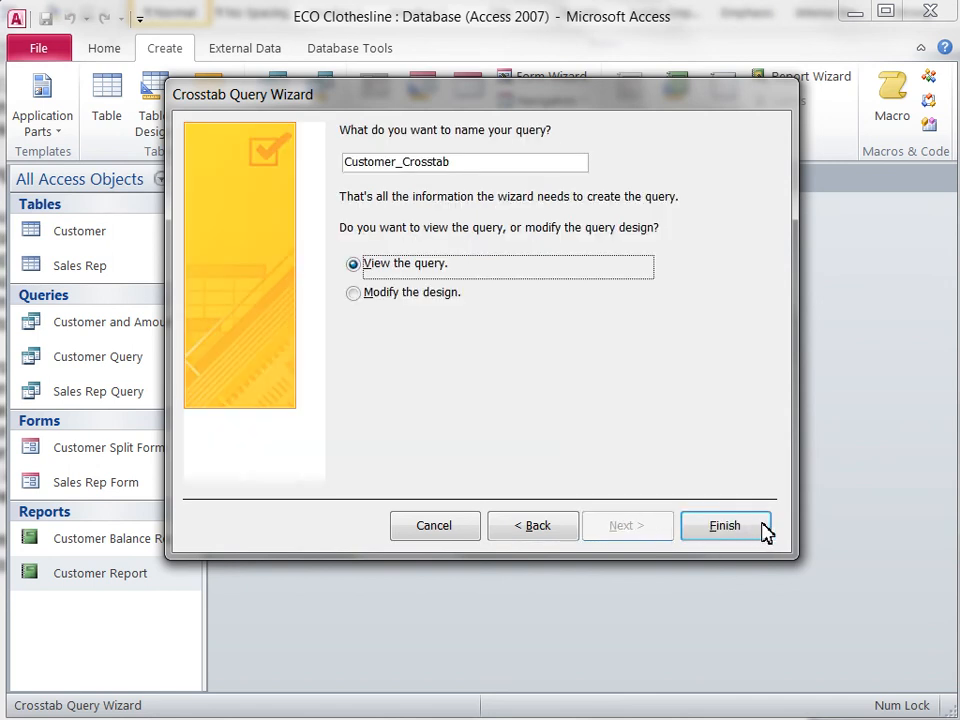
{"action": "left_click", "coordinate": [760, 530]}
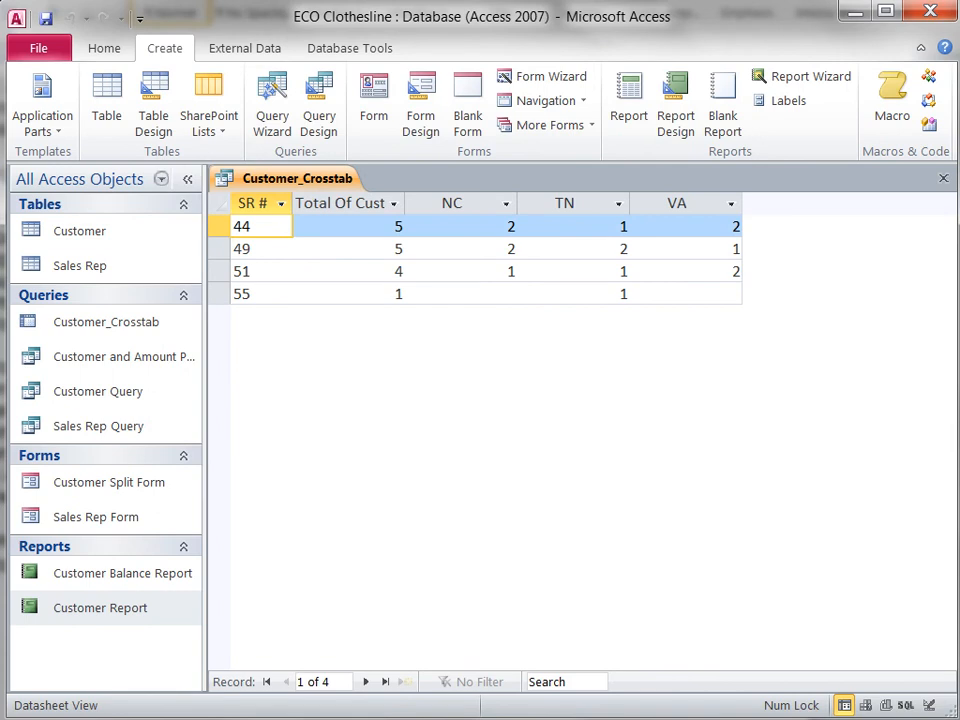